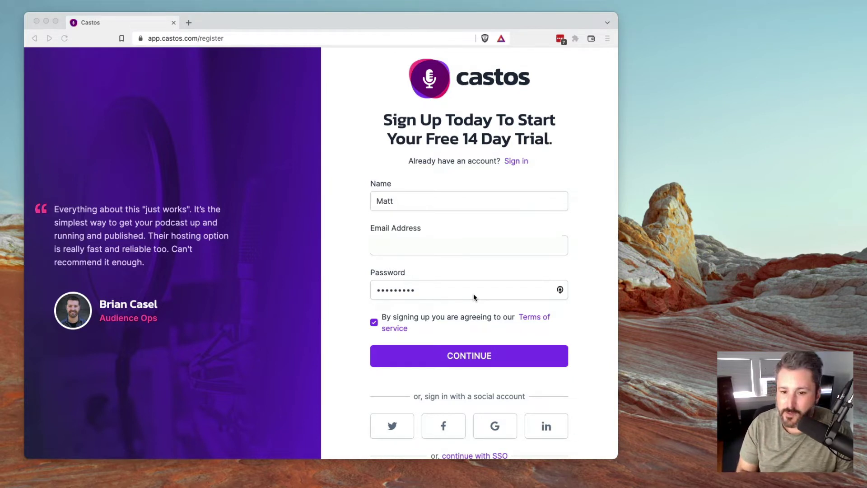
Submit the completed sign-up form and start a new podcast from scratch titled "Matt's amazing show"
left_click(456, 357)
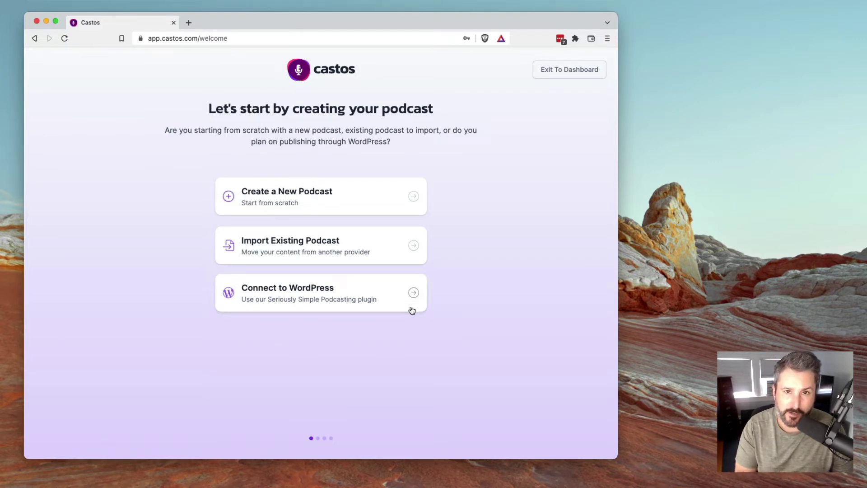
left_click(357, 195)
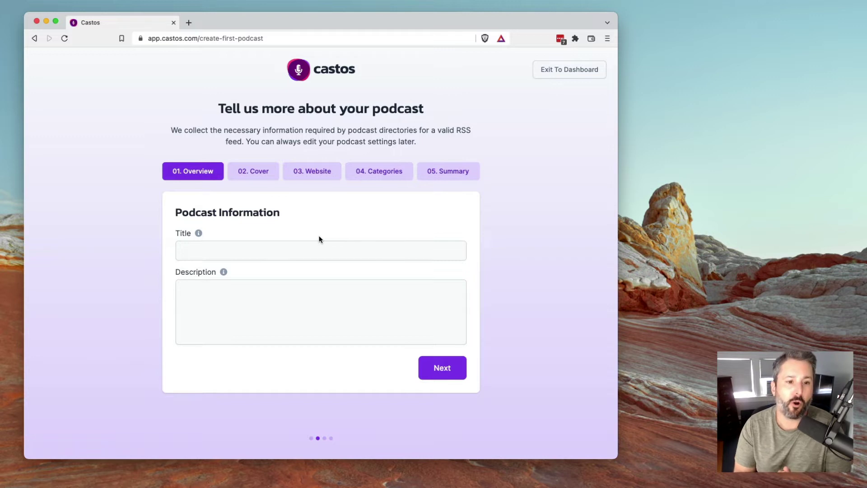
left_click(300, 253)
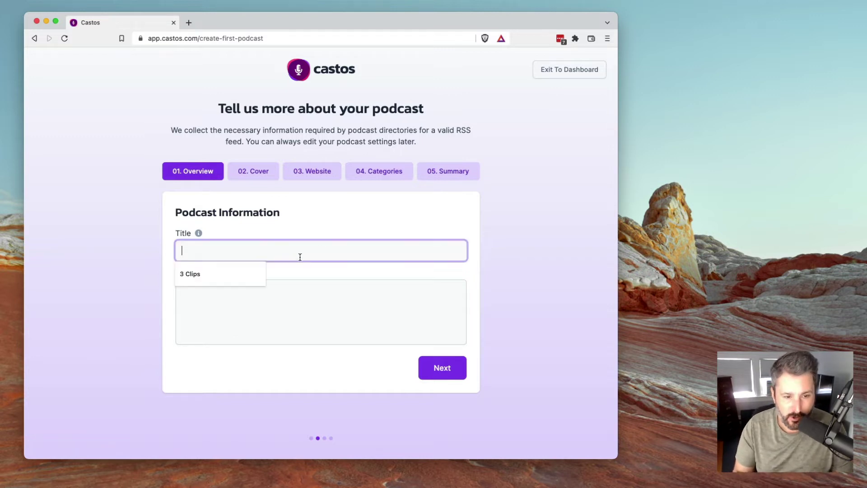
type("Matt's amazing show")
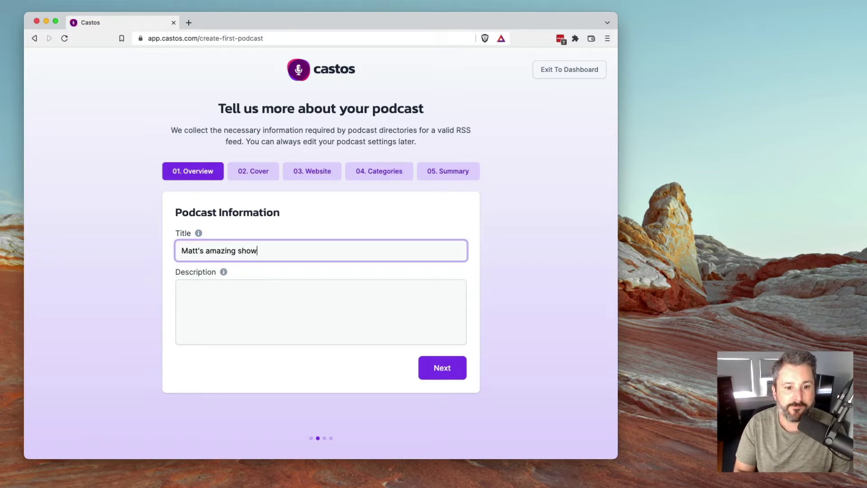
Enter the podcast description "Matt interviews some of the best YouTuber's on YouTube!" and continue to the cover stage
left_click(295, 317)
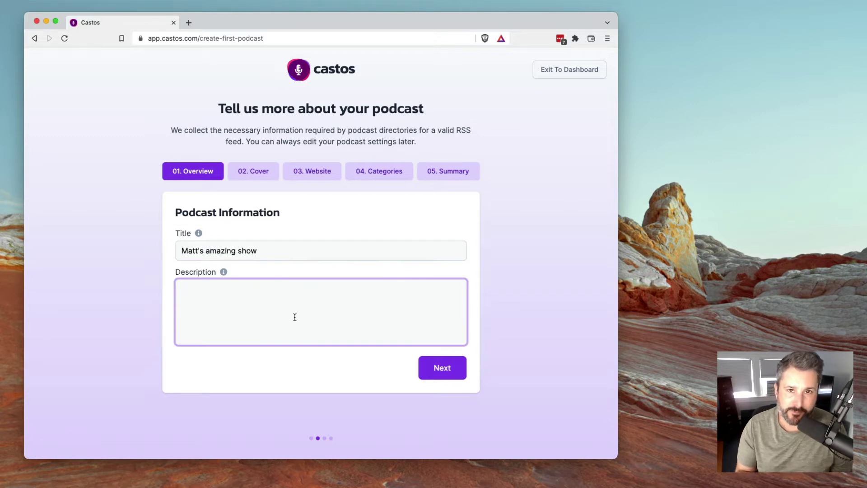
type("Mtt")
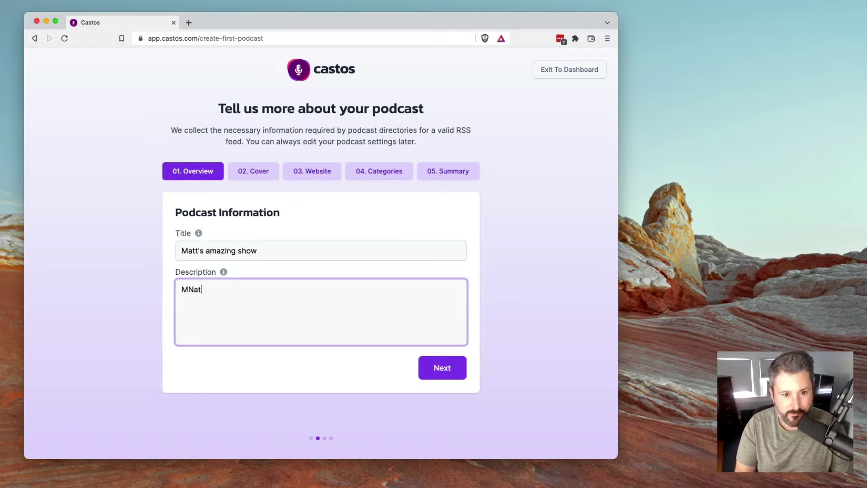
key("BackSpace")
key("BackSpace")
type("att interviews someo of")
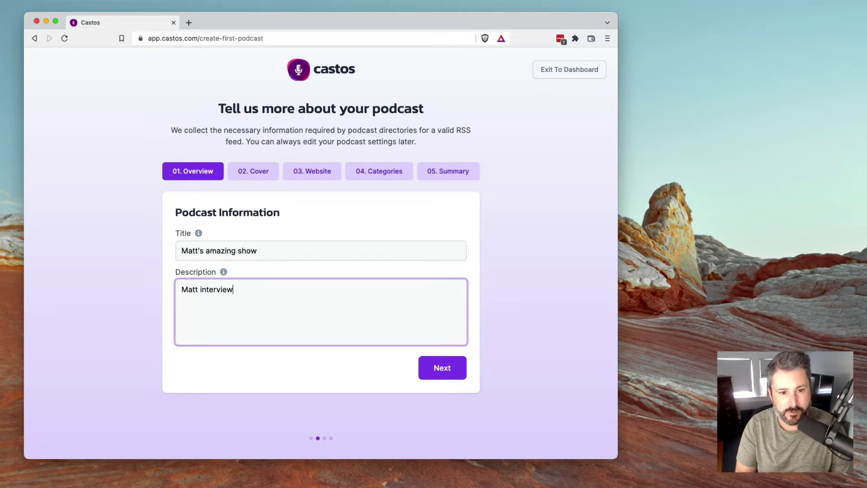
key("BackSpace")
key("BackSpace")
key("BackSpace")
key("BackSpace")
key("BackSpace")
type("of t")
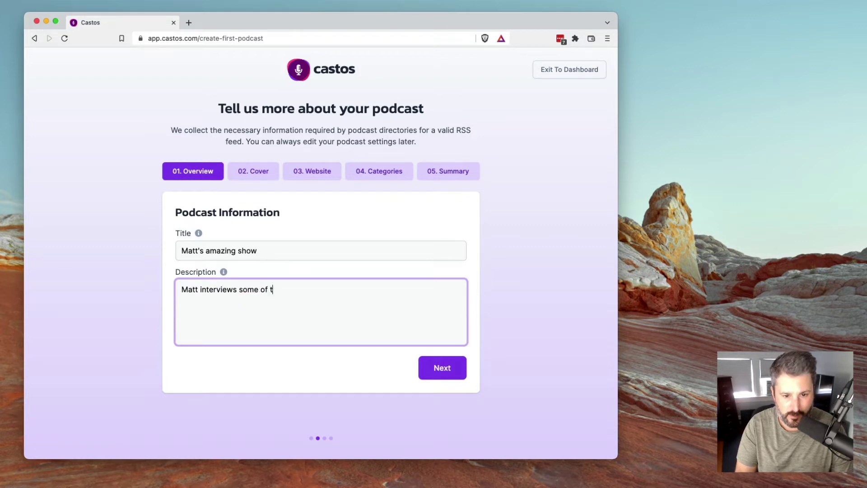
type("he best Yout")
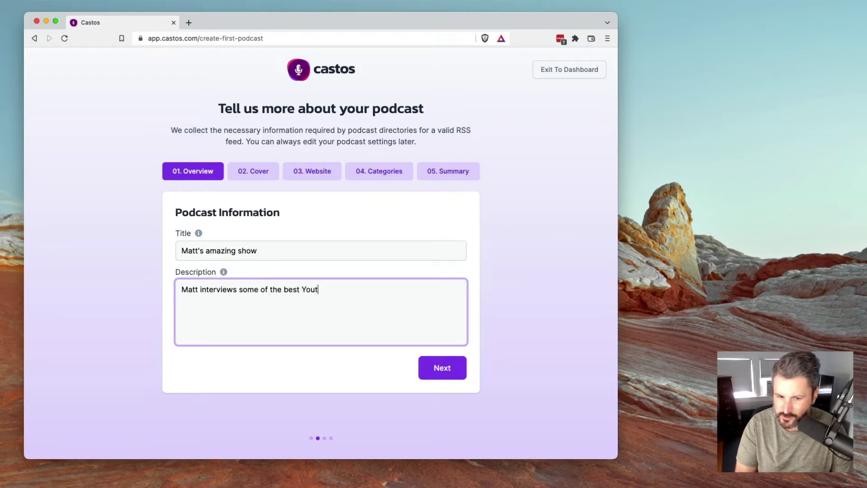
key("BackSpace")
type("Tuber's ")
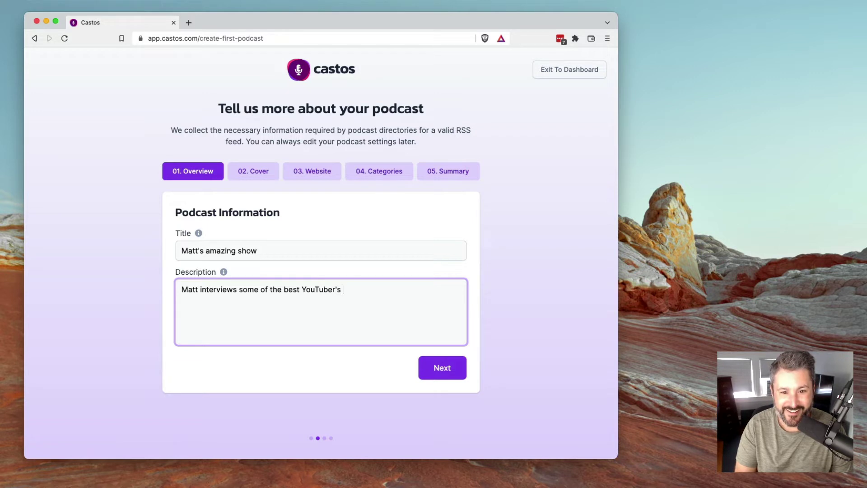
type("on Youtu")
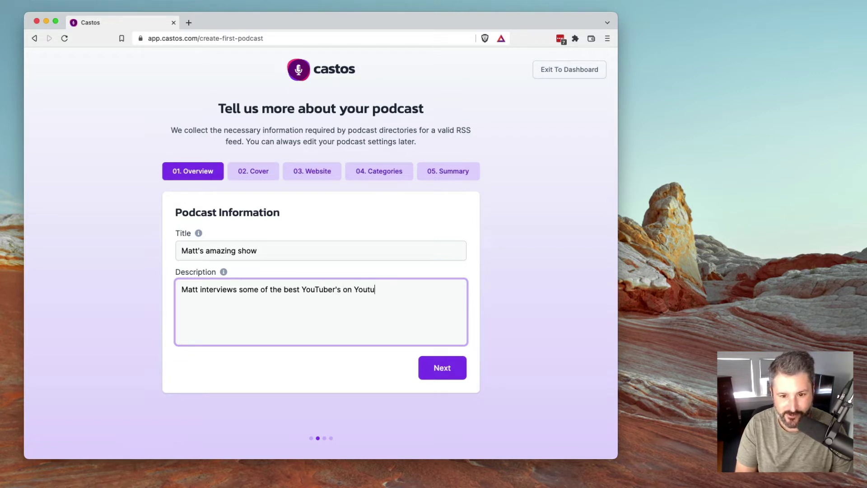
key("BackSpace")
key("BackSpace")
type("Tube!")
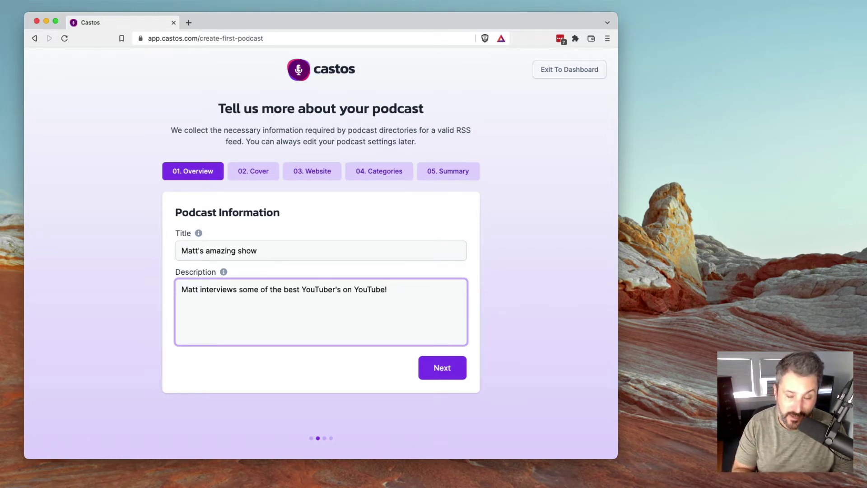
left_click(442, 367)
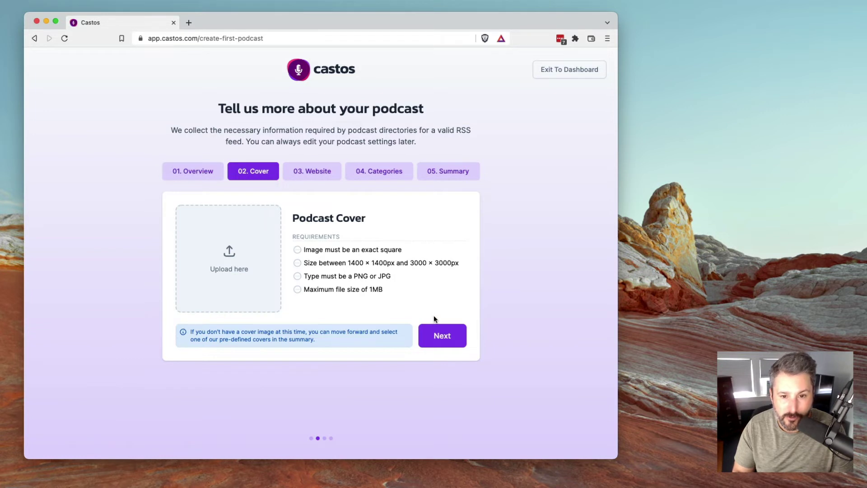
Upload the red square "We Are Here" image as the podcast cover and continue to the website stage
left_click_drag(510, 421, 220, 264)
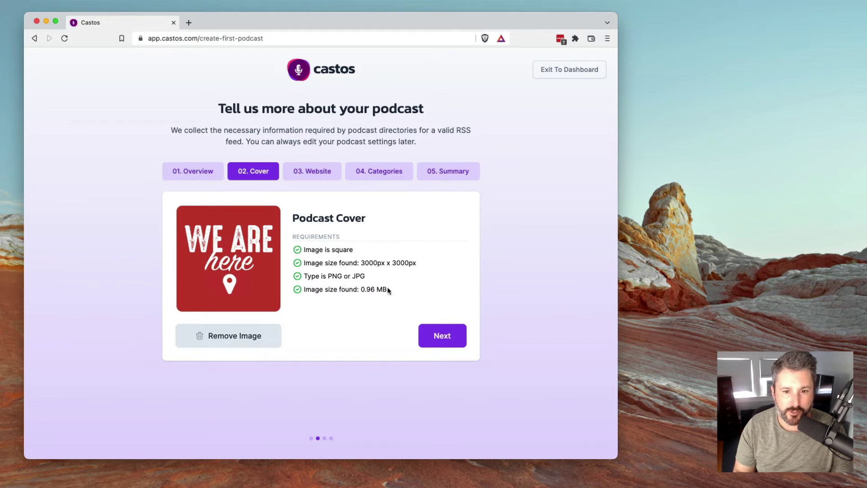
left_click(442, 335)
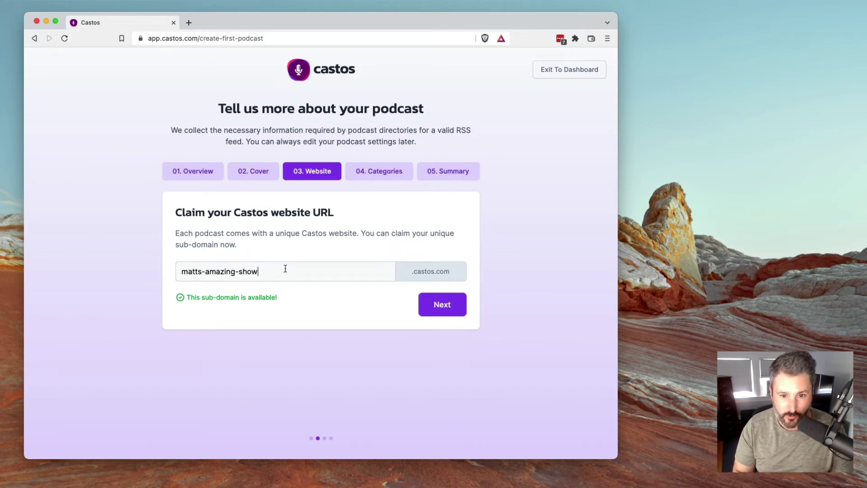
Replace the suggested Castos website sub-domain with "thewearehere" and continue to the categories
triple_click(233, 267)
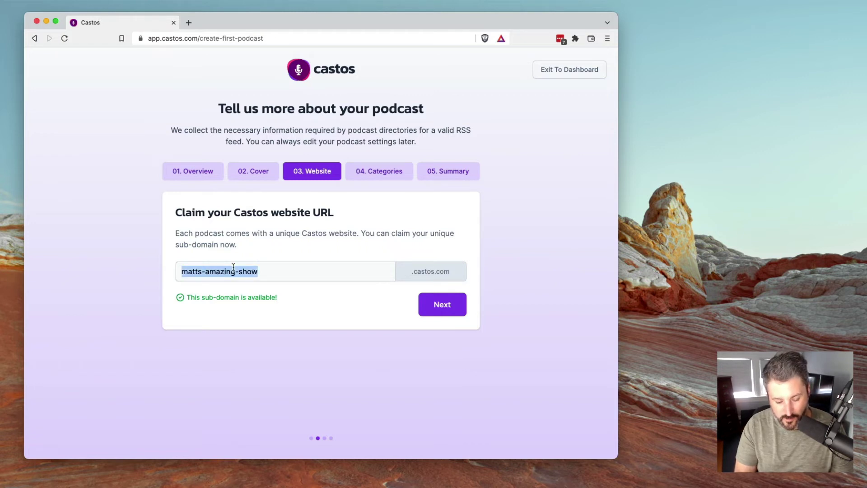
key("BackSpace")
type("thewearehere")
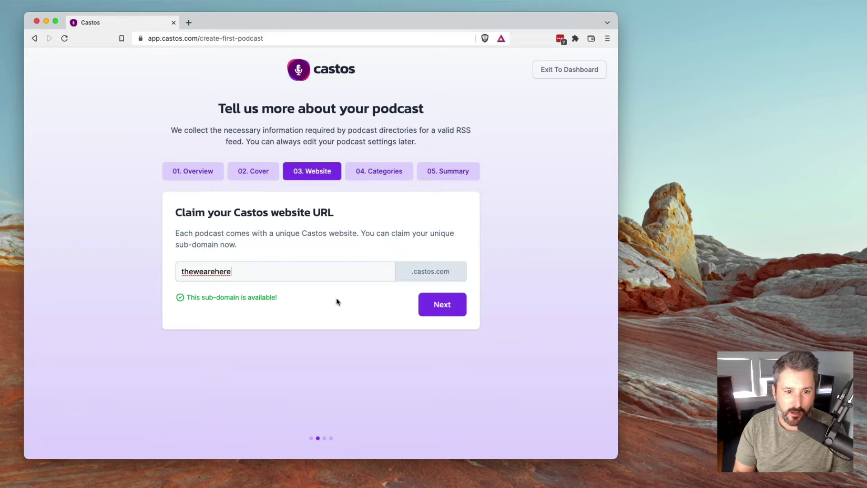
left_click(442, 312)
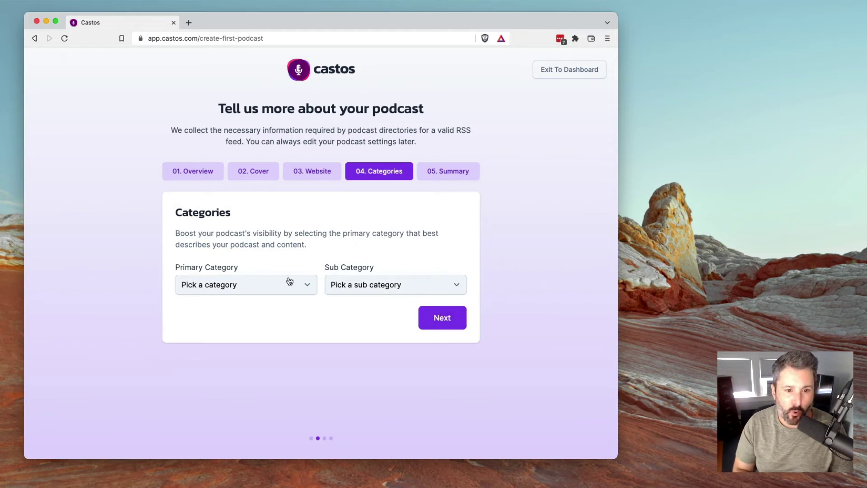
Set the primary category to Business and the sub category to Entrepreneurship, and continue to the summary
left_click(270, 285)
left_click(263, 310)
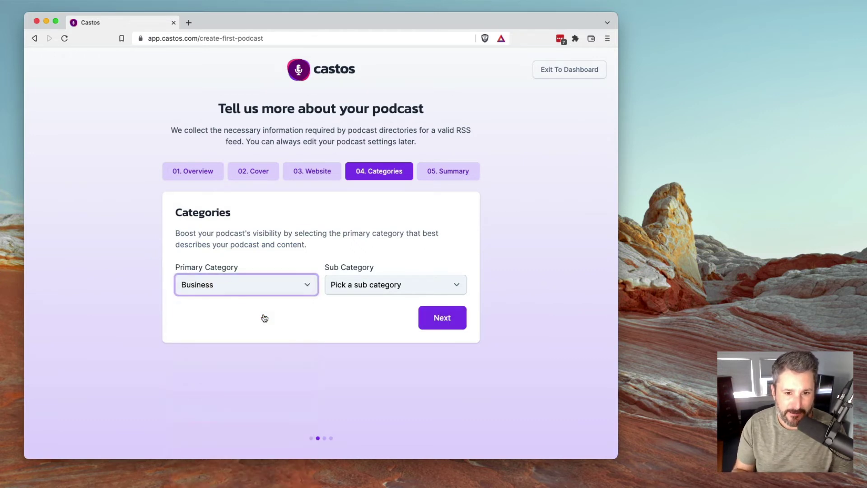
left_click(345, 291)
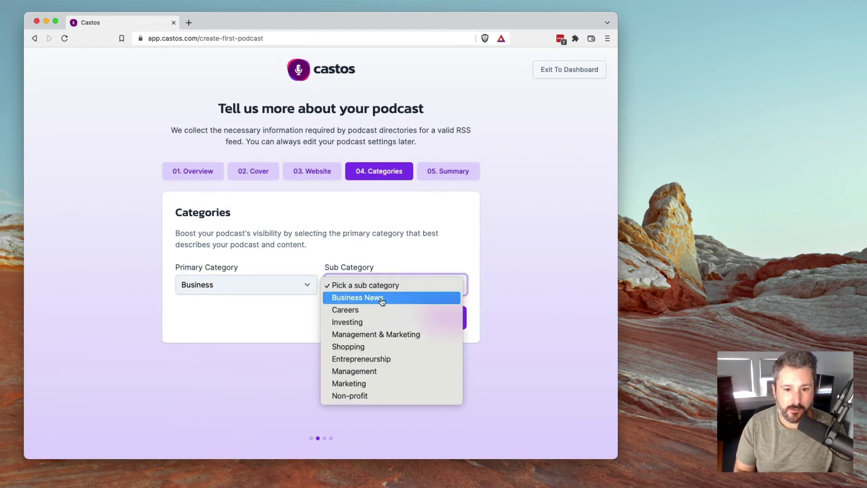
left_click(367, 358)
left_click(369, 339)
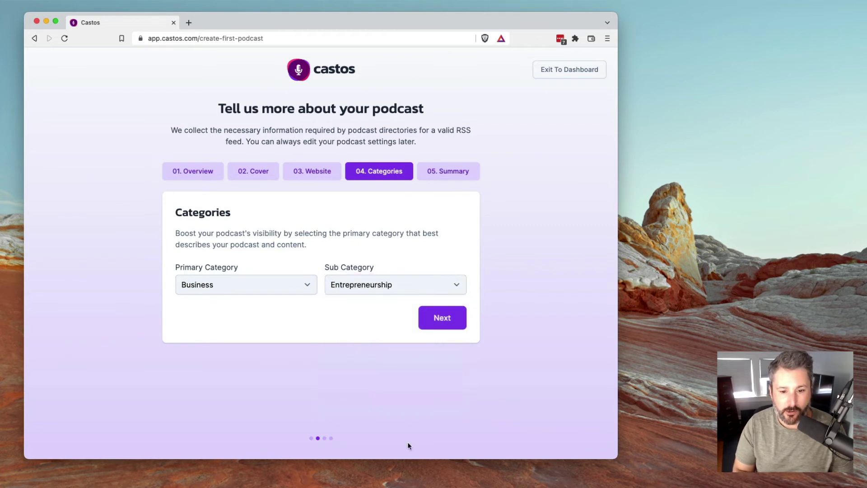
left_click(442, 319)
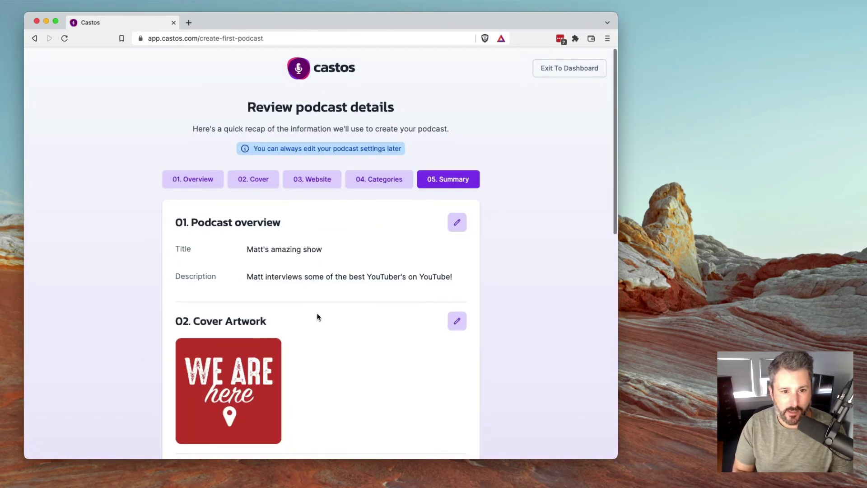
Review the podcast details in the summary and create the podcast
scroll(318, 316, "down", 3)
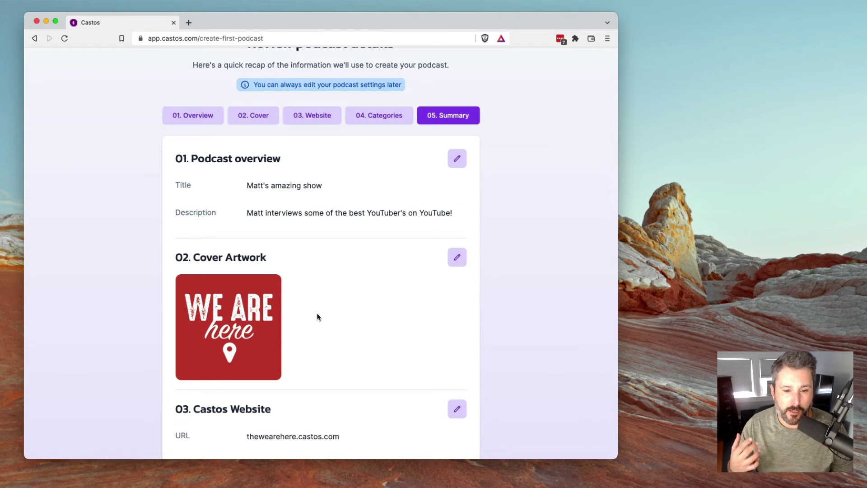
scroll(318, 317, "down", 10)
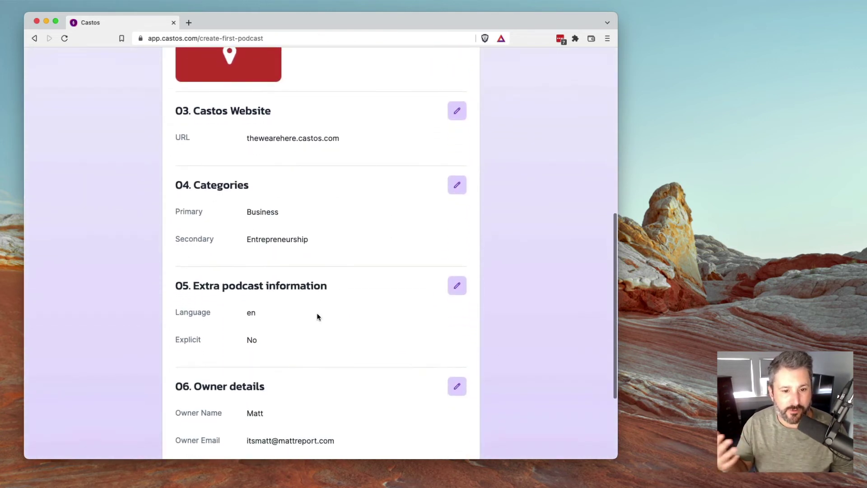
scroll(318, 317, "down", 5)
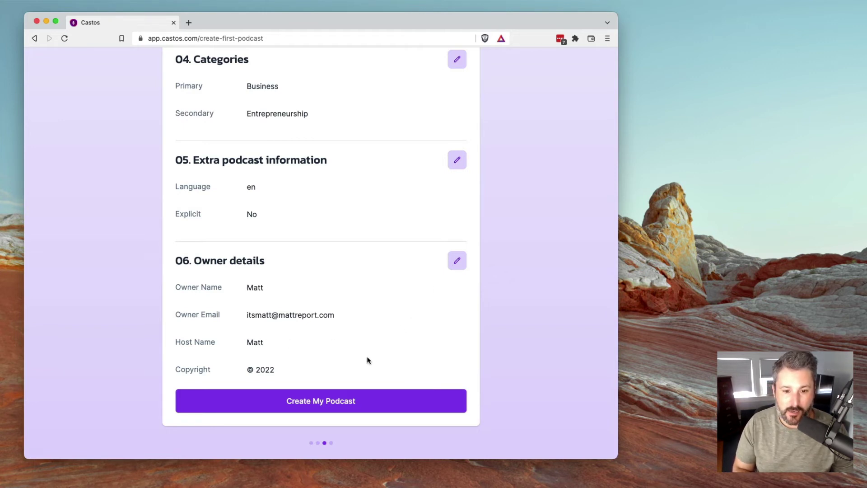
scroll(368, 359, "up", 5)
scroll(368, 360, "down", 5)
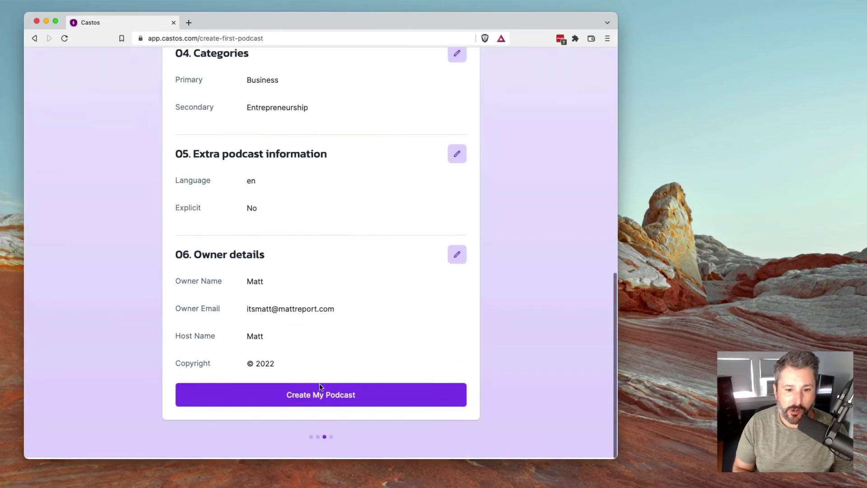
left_click(323, 403)
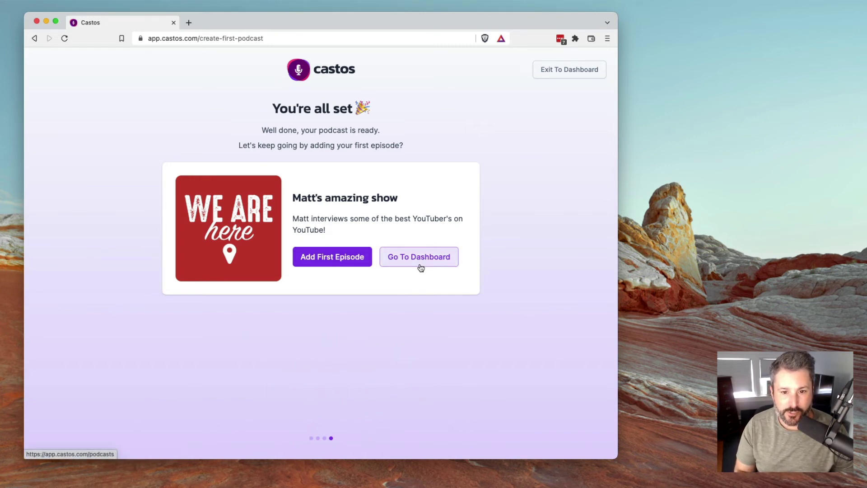
Open the form for adding the first episode and examine its title, description, media file and transcript sections
left_click(338, 263)
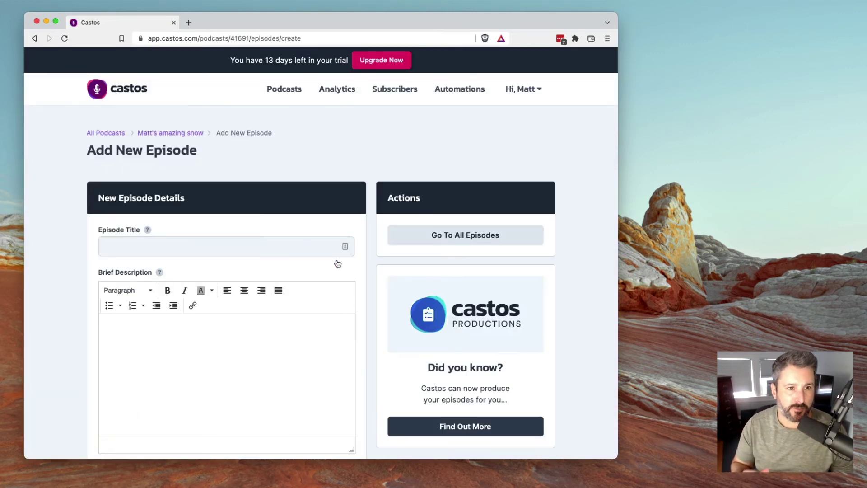
scroll(258, 193, "down", 5)
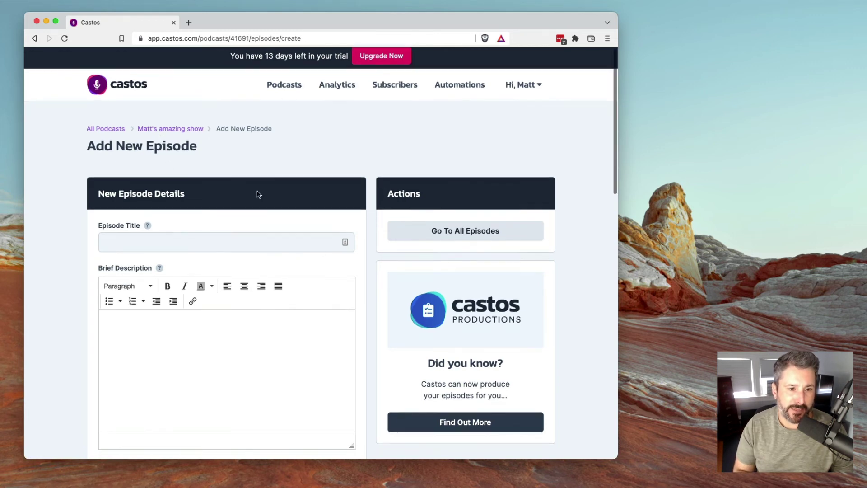
scroll(259, 170, "up", 5)
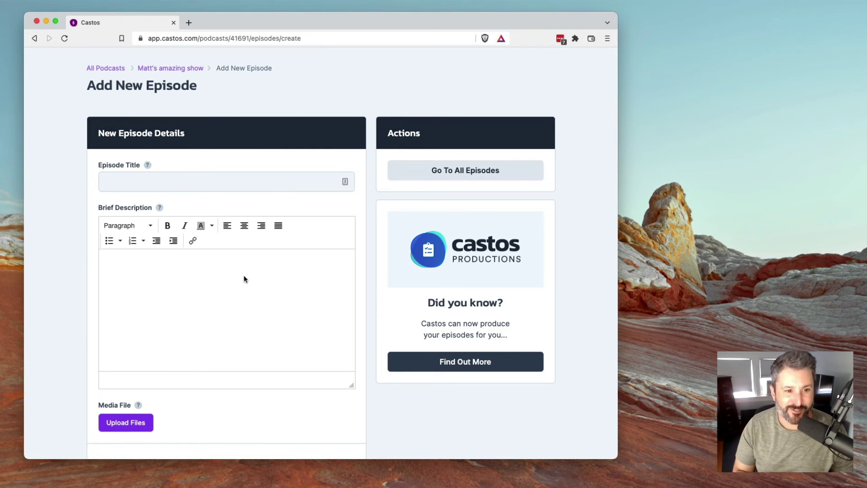
left_click(231, 325)
scroll(230, 325, "down", 3)
scroll(230, 325, "down", 2)
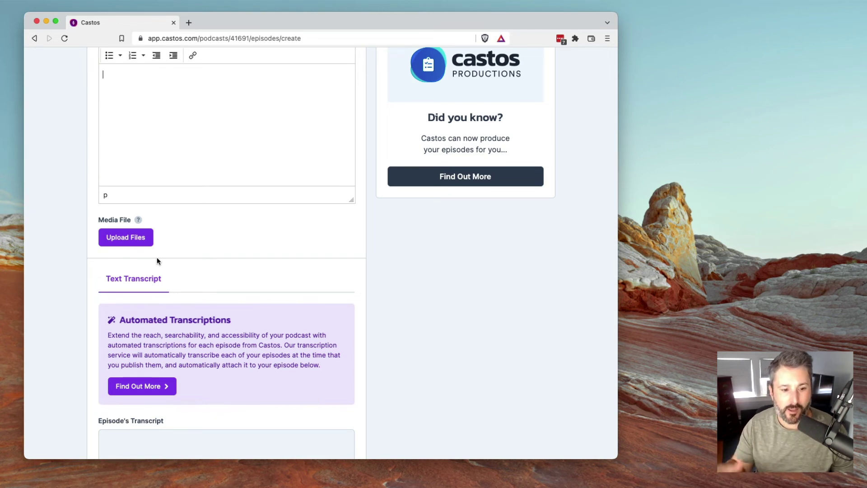
scroll(157, 258, "down", 2)
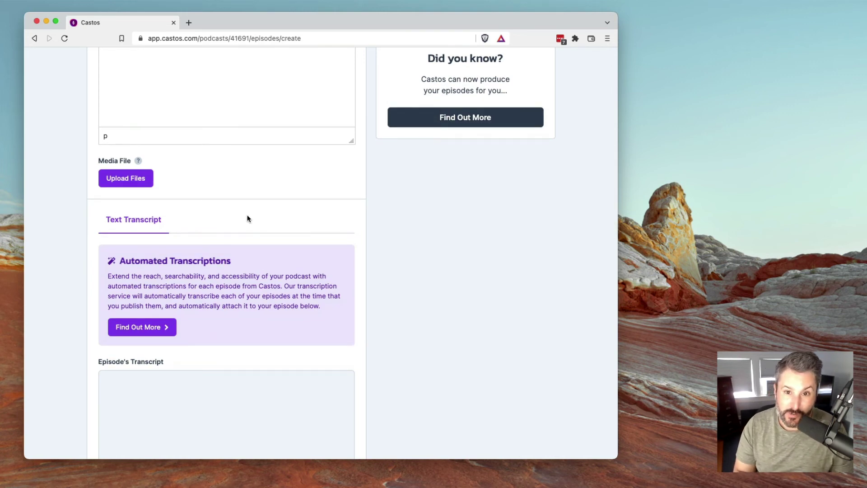
scroll(247, 217, "down", 2)
scroll(249, 219, "up", 10)
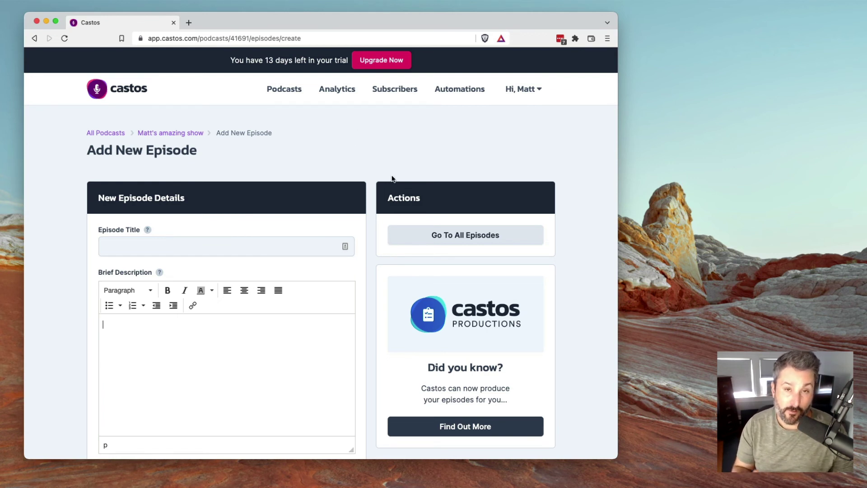
Open the trial upgrade page and compare the yearly Starter, Growth and Pro subscription plans
left_click(374, 61)
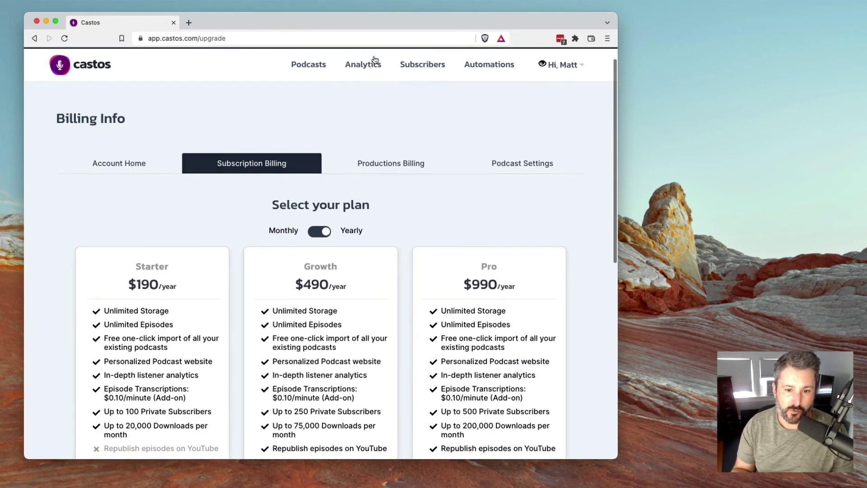
scroll(374, 60, "down", 5)
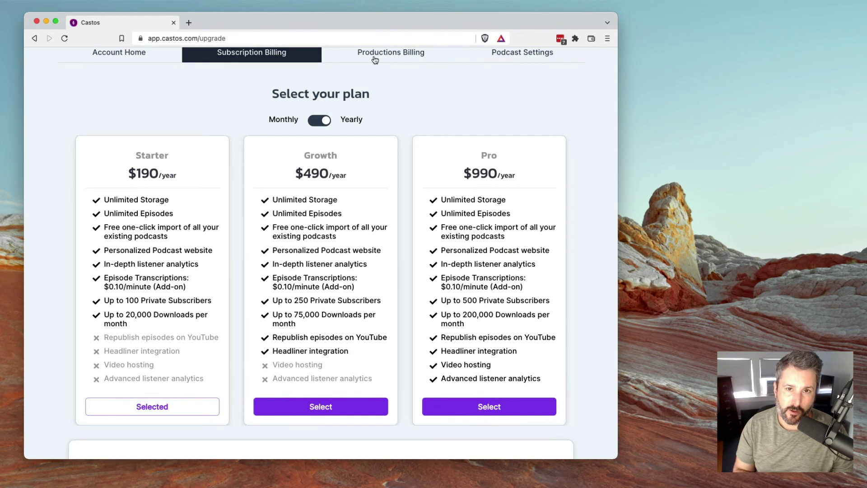
Return from the billing page to the podcast list and open the settings of the newly created podcast
scroll(375, 60, "up", 5)
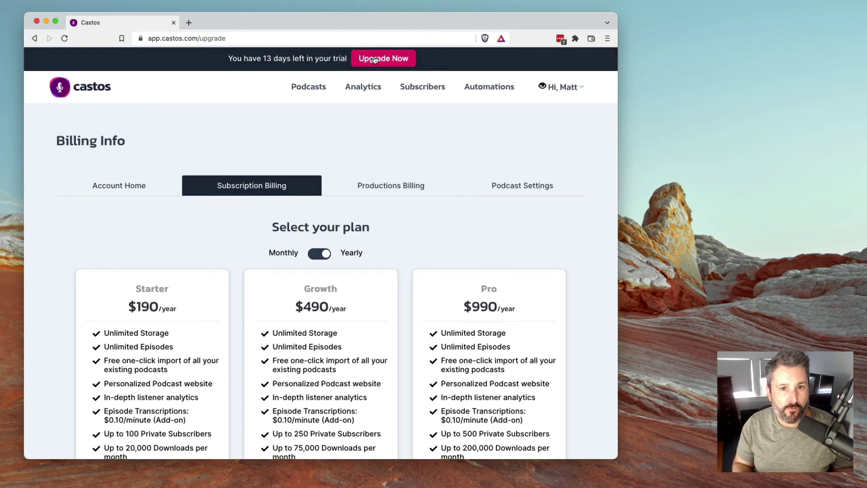
left_click(79, 86)
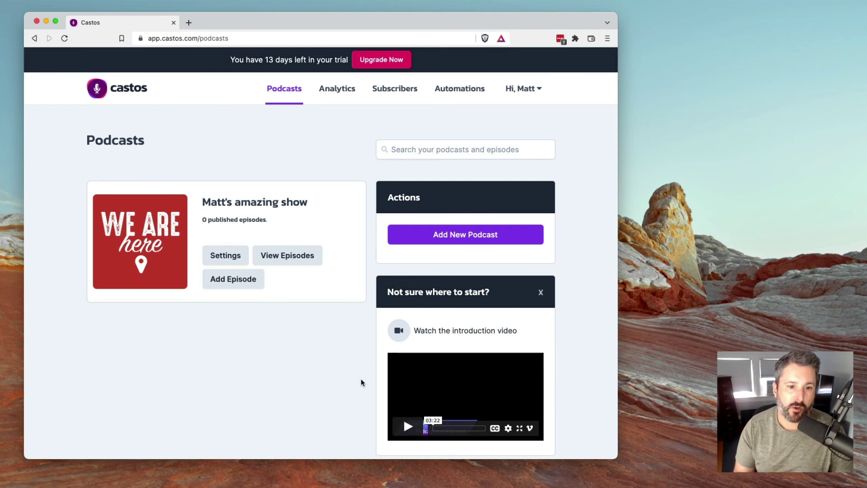
left_click(219, 255)
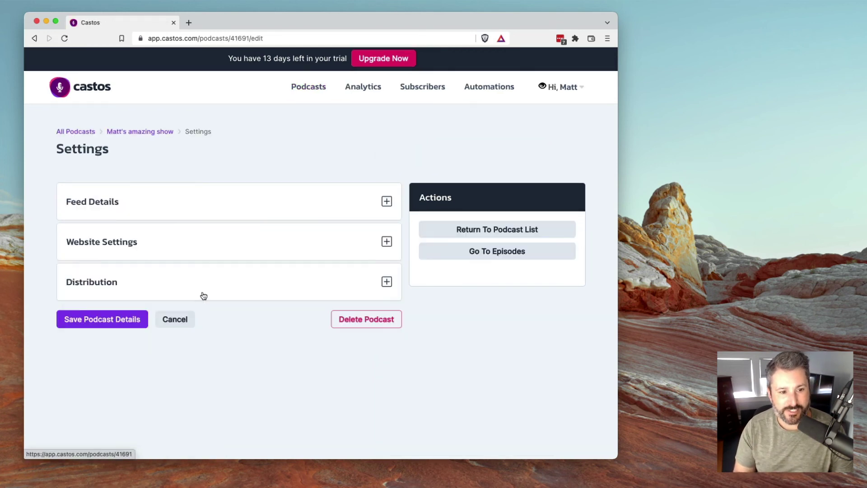
Expand the podcast's Distribution settings and examine the public RSS feed, the Spotify and Amazon Music integrations, and the playlist player embed code
left_click(203, 293)
scroll(220, 336, "down", 2)
scroll(219, 335, "down", 7)
scroll(219, 335, "up", 3)
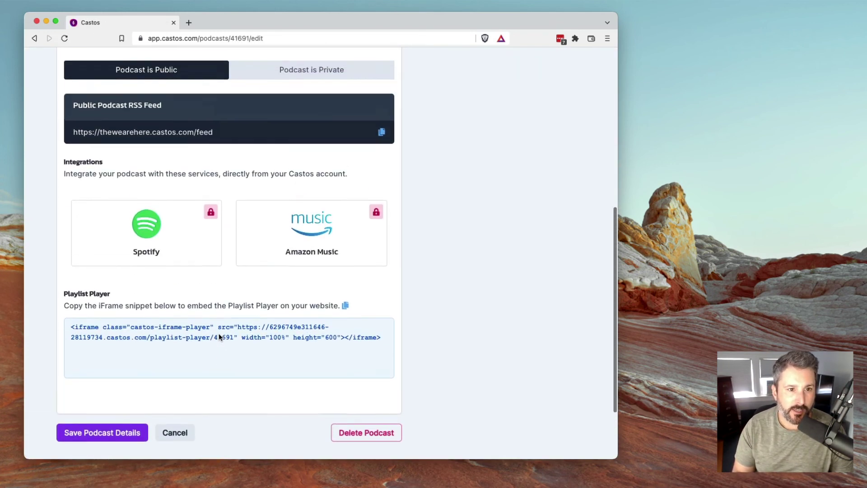
scroll(164, 182, "up", 5)
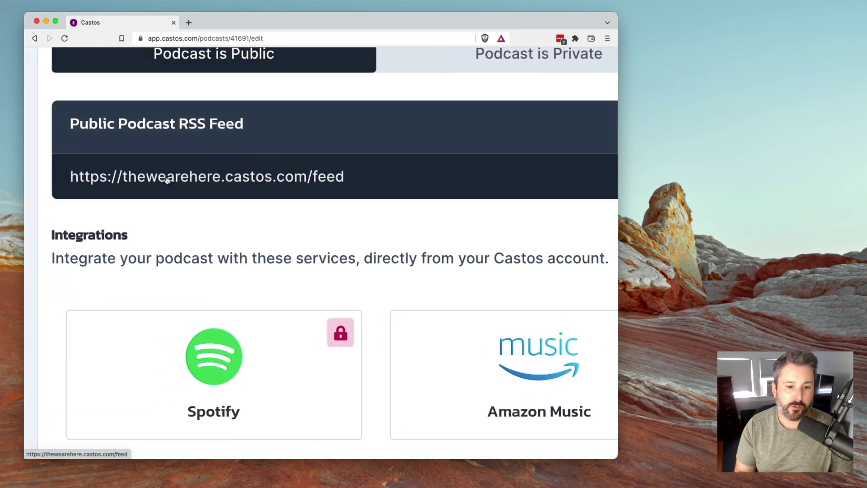
scroll(187, 274, "down", 5)
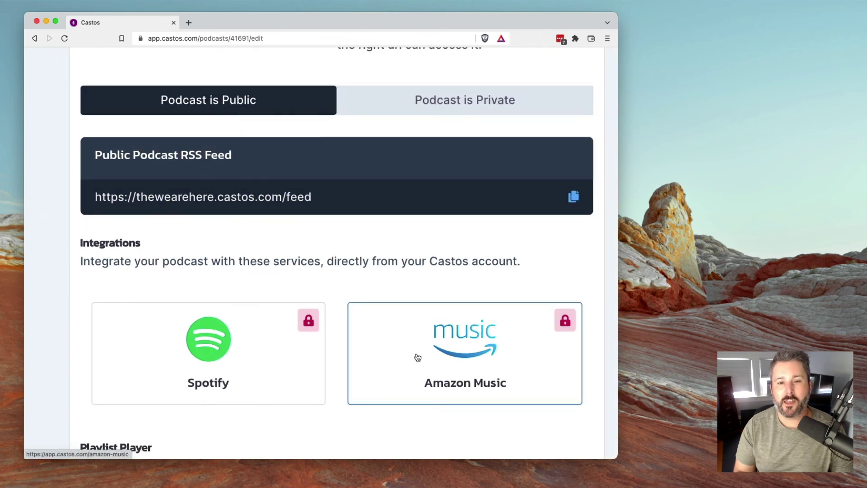
scroll(417, 357, "down", 3)
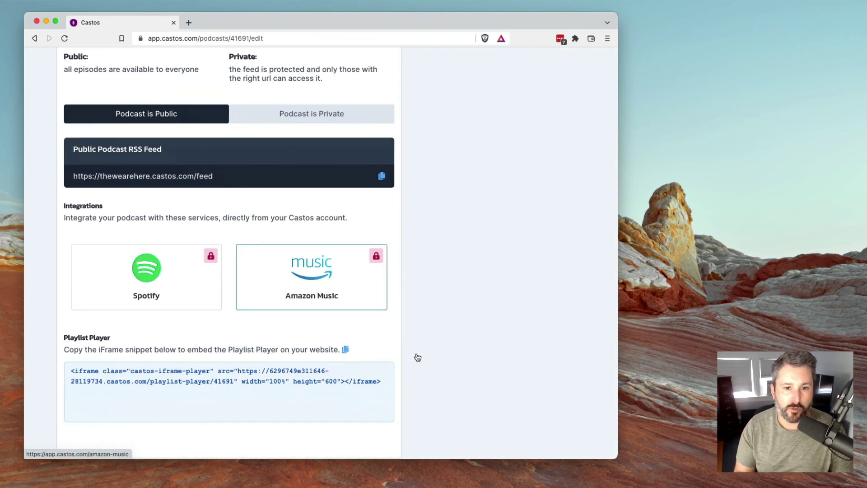
scroll(334, 327, "up", 3)
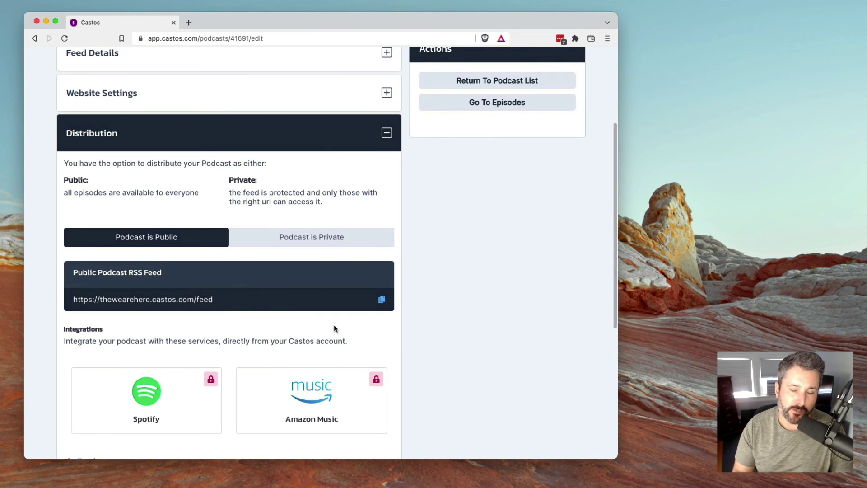